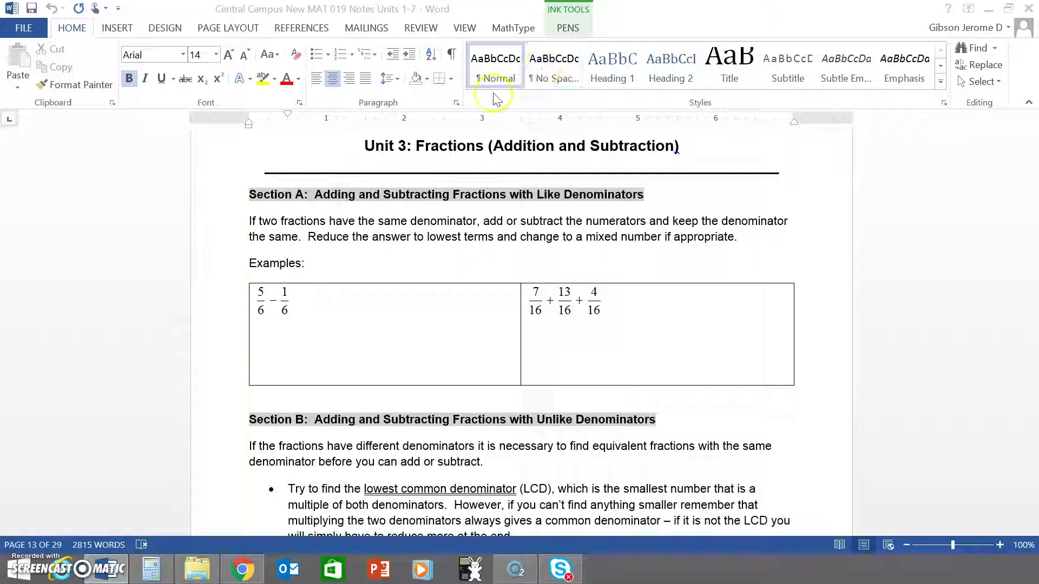
Select the red pen from the Ink Tools Pens gallery
click(568, 30)
click(220, 53)
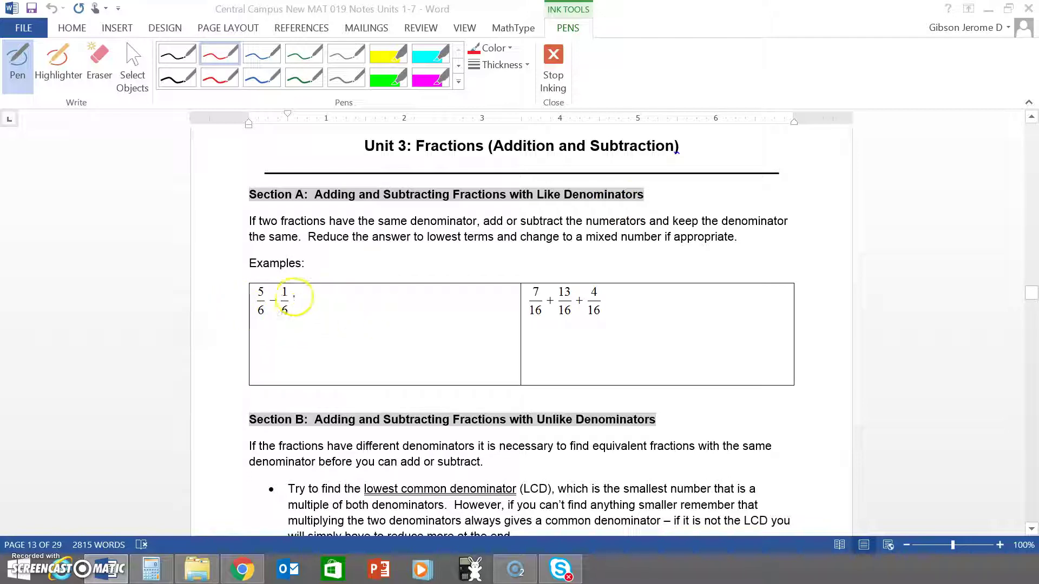
Handwrite = 4/6 ÷ 2/2 = 2/3 in red after 5/6 − 1/6
drag(300, 296, 309, 295)
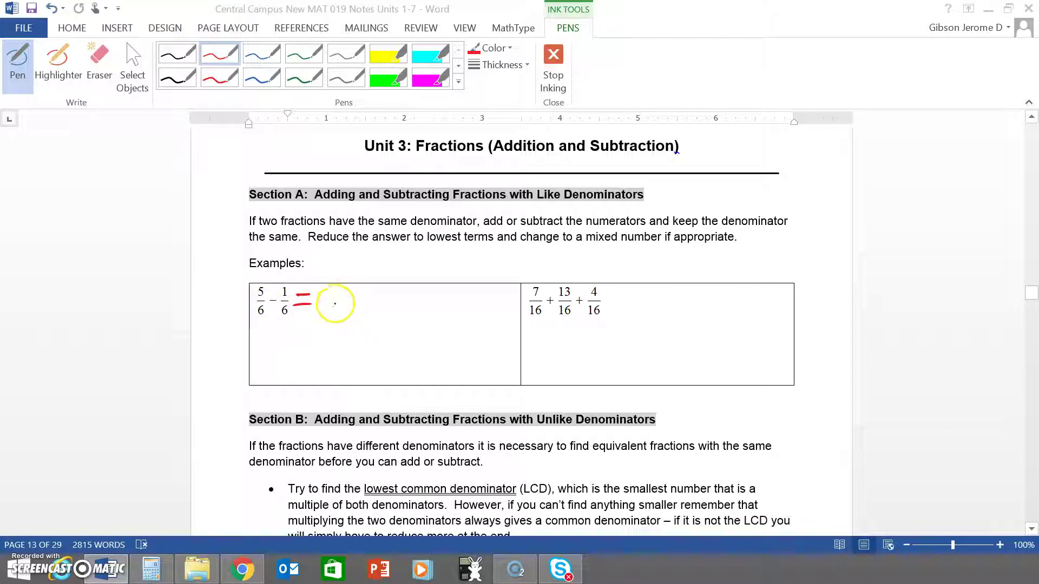
drag(306, 305, 346, 318)
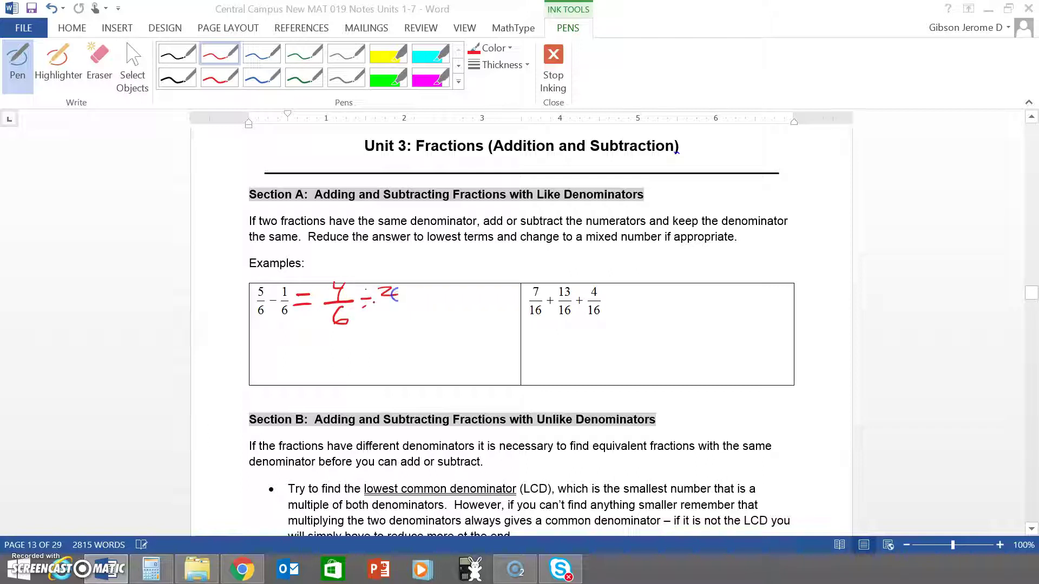
drag(382, 311, 473, 299)
drag(454, 306, 467, 313)
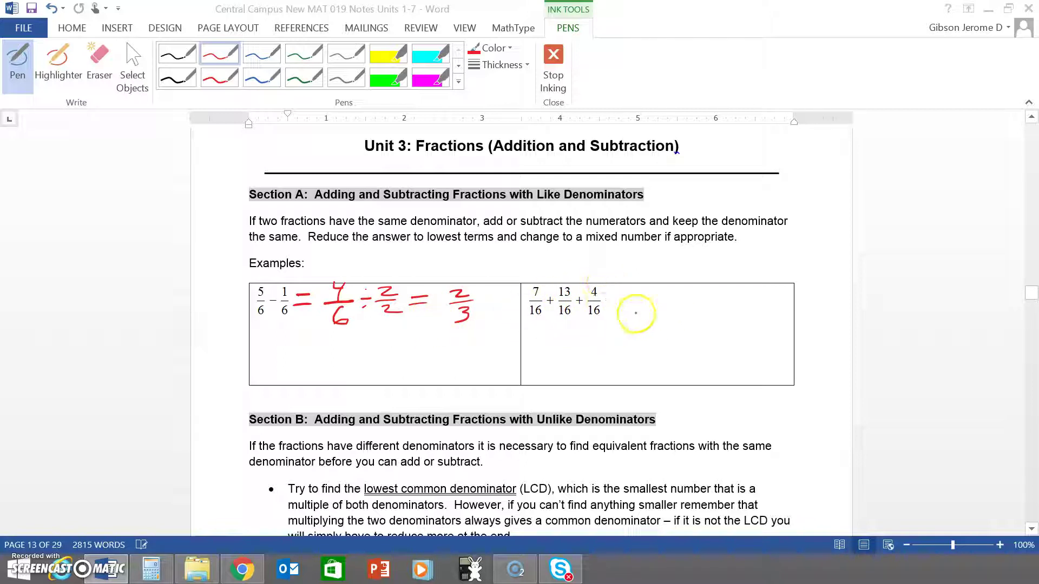
Handwrite = 24/16 ÷ 2/2 = 12/8 in red after 7/16 + 13/16 + 4/16
mouse_move(610, 303)
mouse_down()
mouse_move(681, 296)
mouse_move(648, 321)
mouse_up()
mouse_move(662, 309)
mouse_down()
mouse_move(662, 317)
mouse_move(665, 292)
mouse_move(677, 297)
mouse_up()
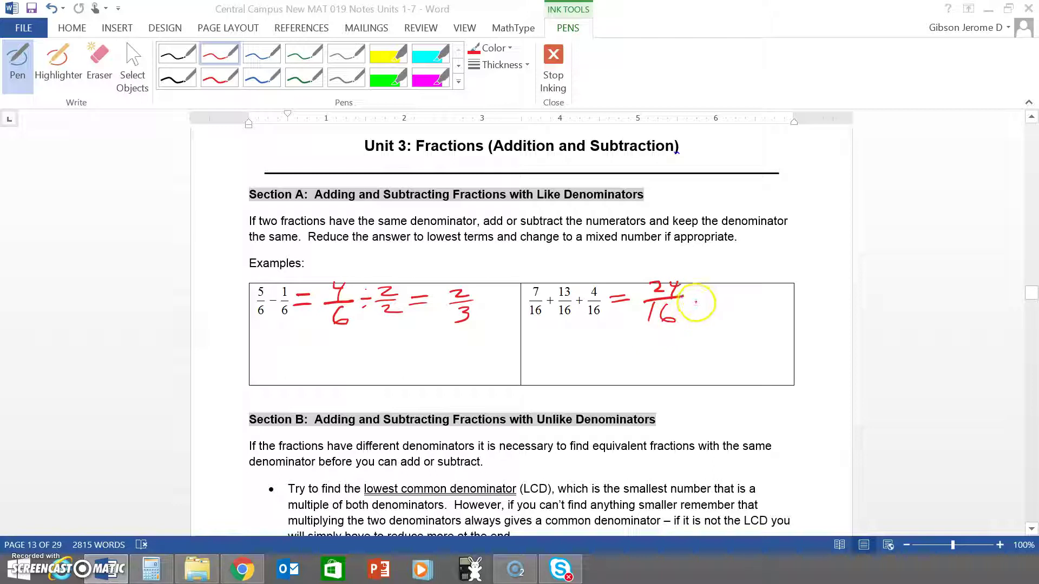
mouse_move(692, 295)
mouse_down()
mouse_move(723, 311)
mouse_move(745, 293)
mouse_up()
mouse_move(731, 299)
mouse_down()
mouse_move(774, 288)
mouse_move(756, 301)
mouse_move(784, 296)
mouse_move(756, 321)
mouse_up()
click(757, 317)
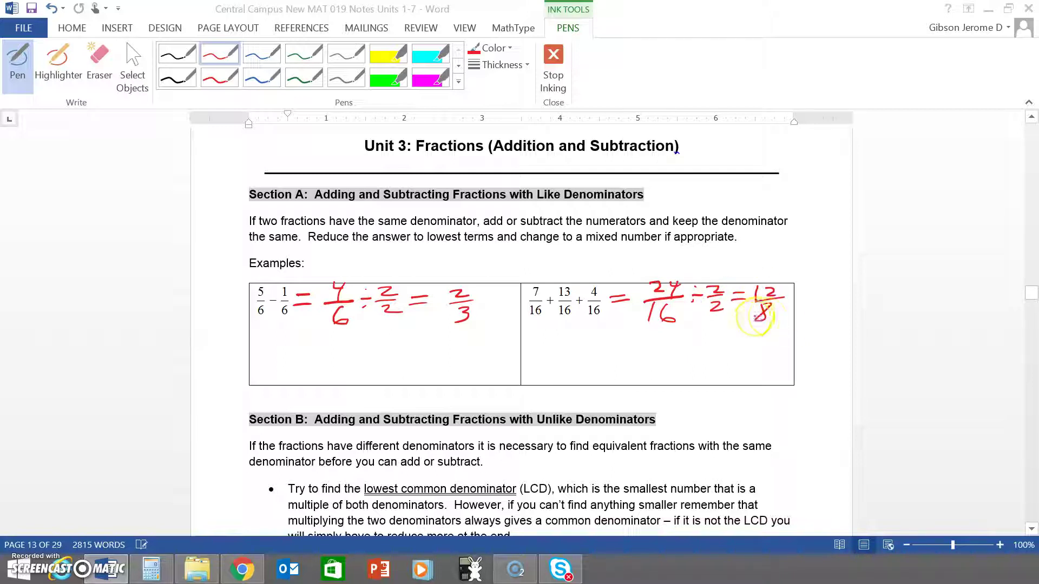
click(794, 297)
drag(791, 297, 803, 294)
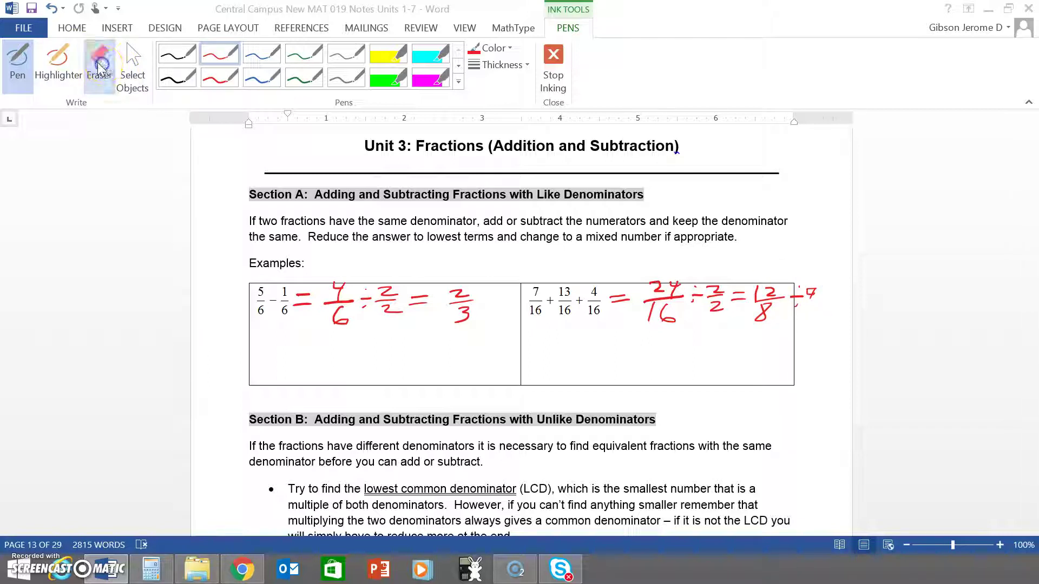
Erase the miswritten 7 after 12/8 and return to the red pen
click(99, 62)
click(814, 294)
click(221, 64)
click(805, 287)
Write ÷ 4/4 = 3/2 in red after 12/8
click(797, 304)
mouse_move(798, 306)
mouse_down()
mouse_move(811, 329)
mouse_move(838, 296)
mouse_up()
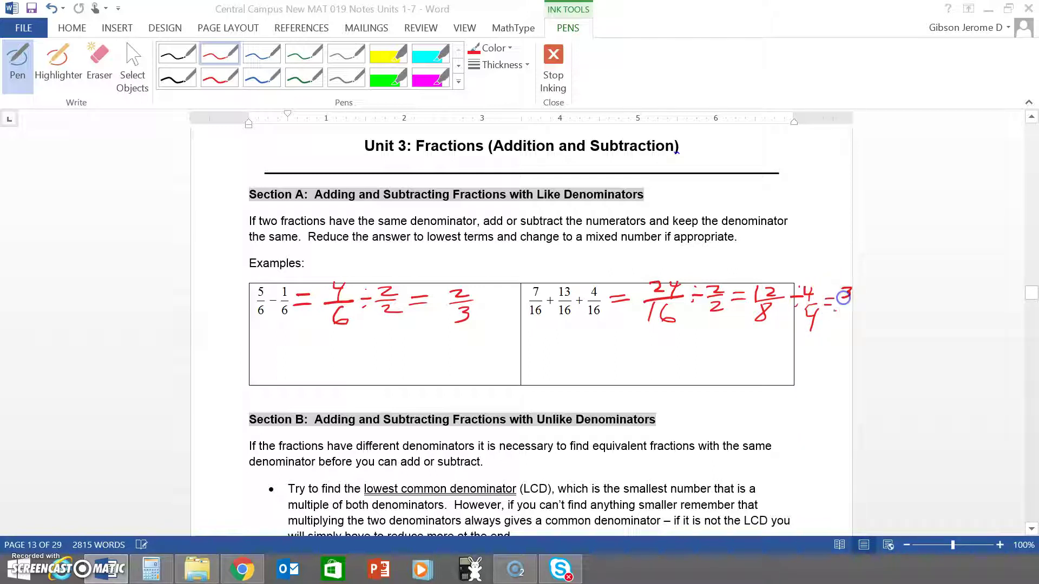
drag(839, 320, 850, 319)
click(783, 293)
click(757, 293)
click(607, 299)
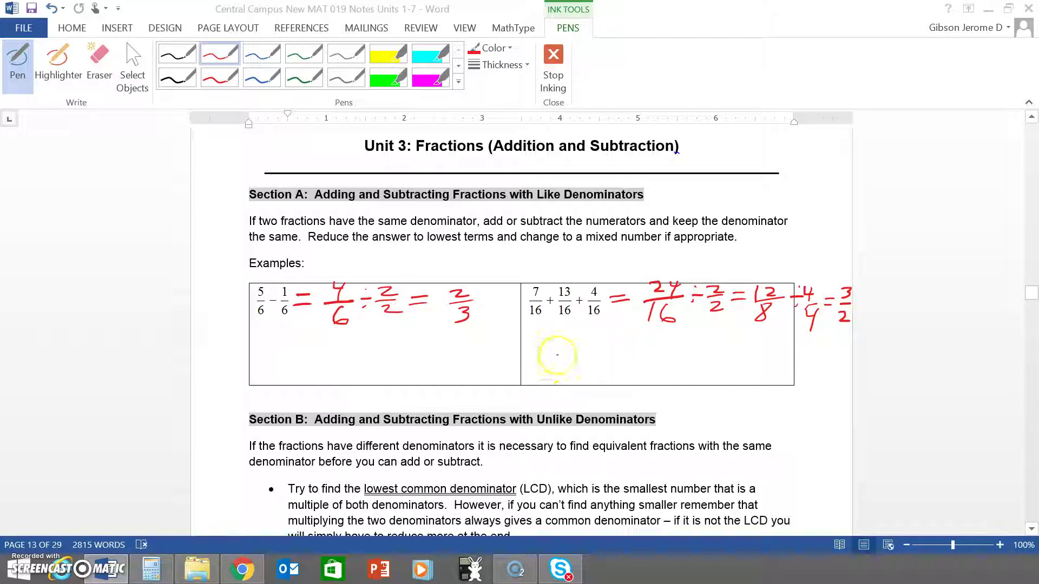
Write a red long division of 3 by 2 giving 1 R1, then = 1 1/2
mouse_move(548, 349)
mouse_down()
mouse_move(570, 361)
mouse_move(610, 345)
mouse_move(584, 365)
mouse_move(596, 363)
mouse_up()
drag(595, 328, 584, 374)
drag(597, 370, 623, 381)
drag(608, 391, 608, 401)
mouse_move(608, 331)
mouse_down()
mouse_move(609, 342)
mouse_move(661, 355)
mouse_up()
drag(639, 367, 662, 364)
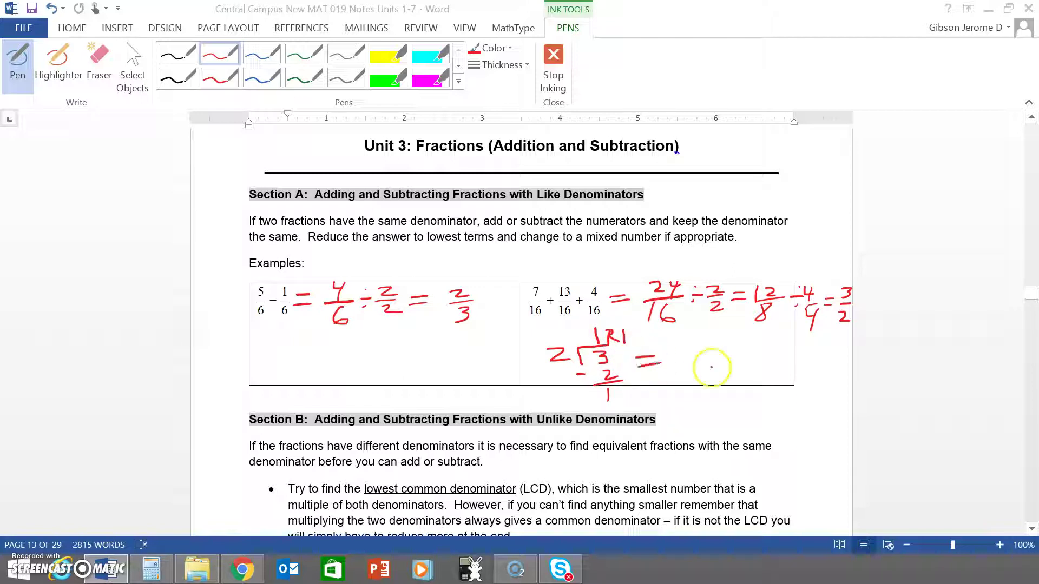
mouse_move(678, 349)
mouse_down()
mouse_move(680, 378)
mouse_move(710, 361)
mouse_up()
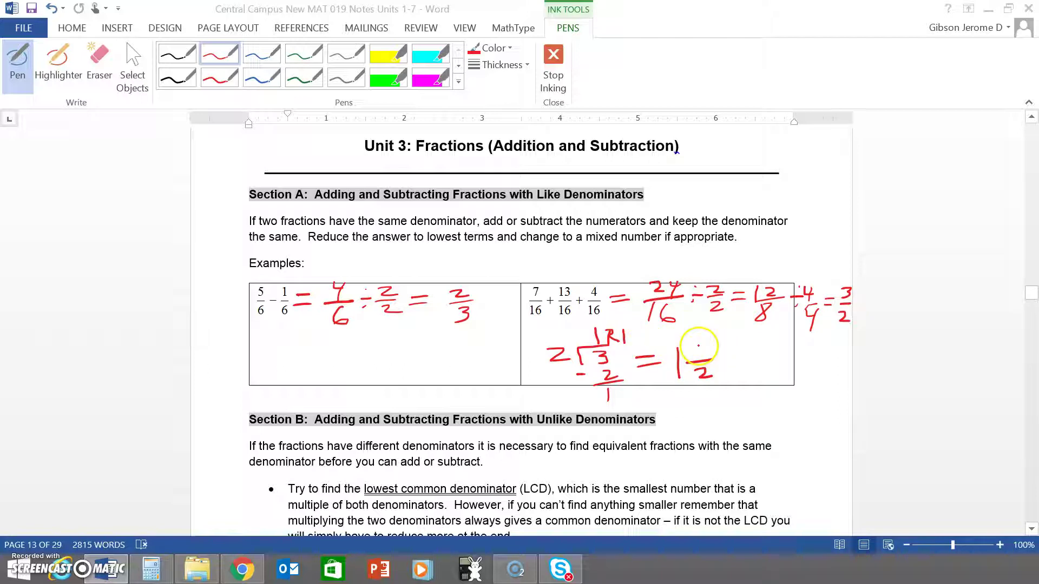
click(836, 315)
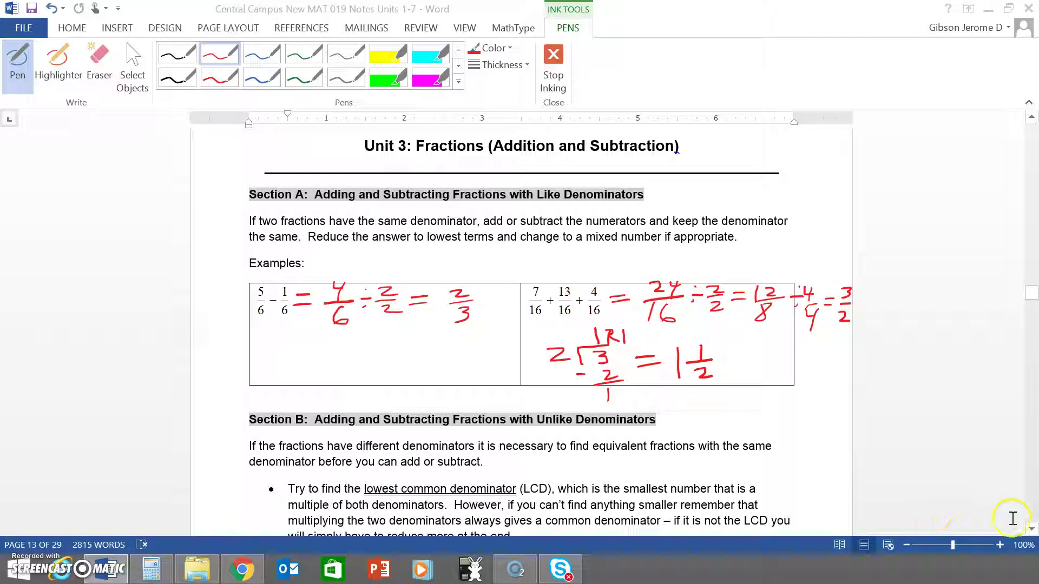
Scroll down to the Section B unlike-denominators examples table
click(1032, 529)
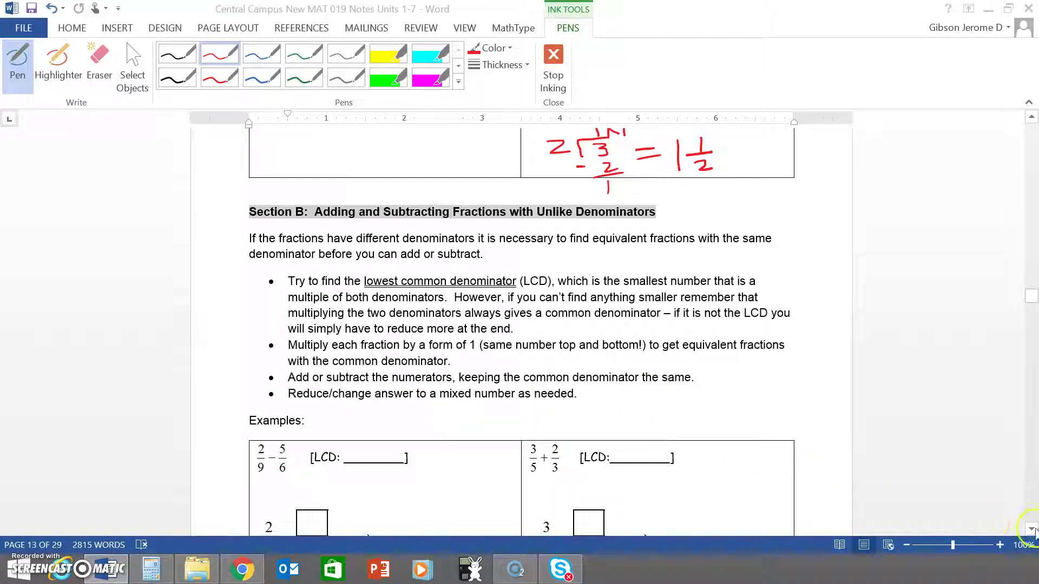
scroll(1032, 530, down, 5)
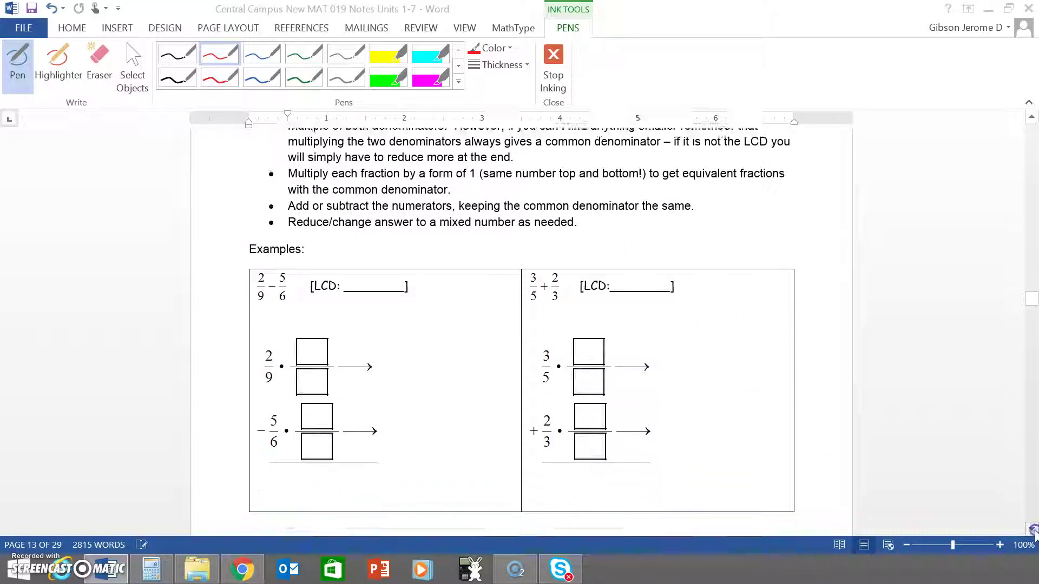